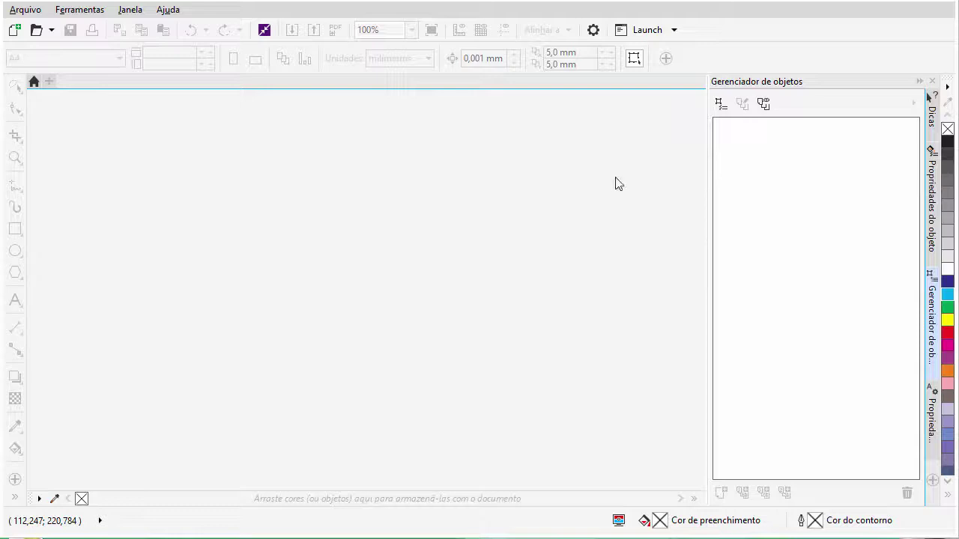
Step: Create a new A4 portrait document and hide the toolbox
click(15, 31)
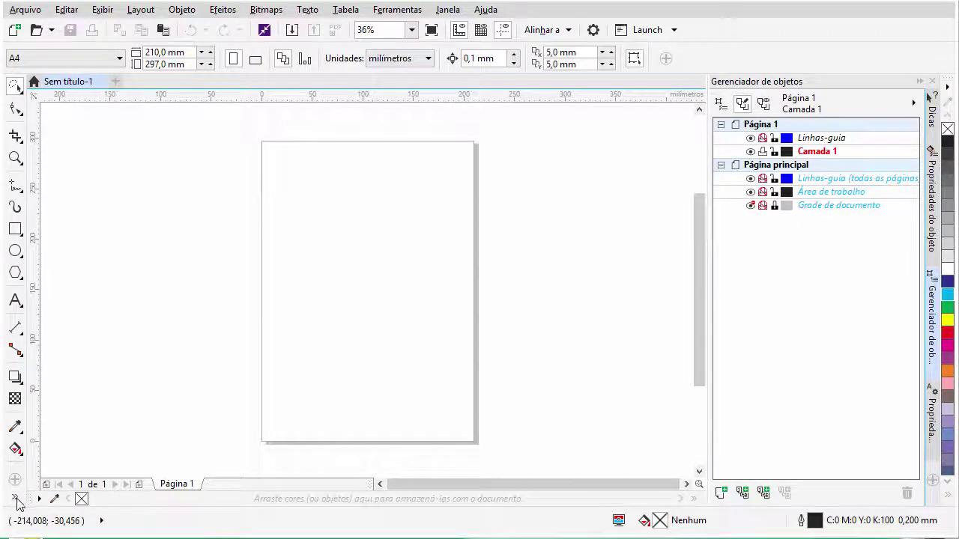
right_click(17, 467)
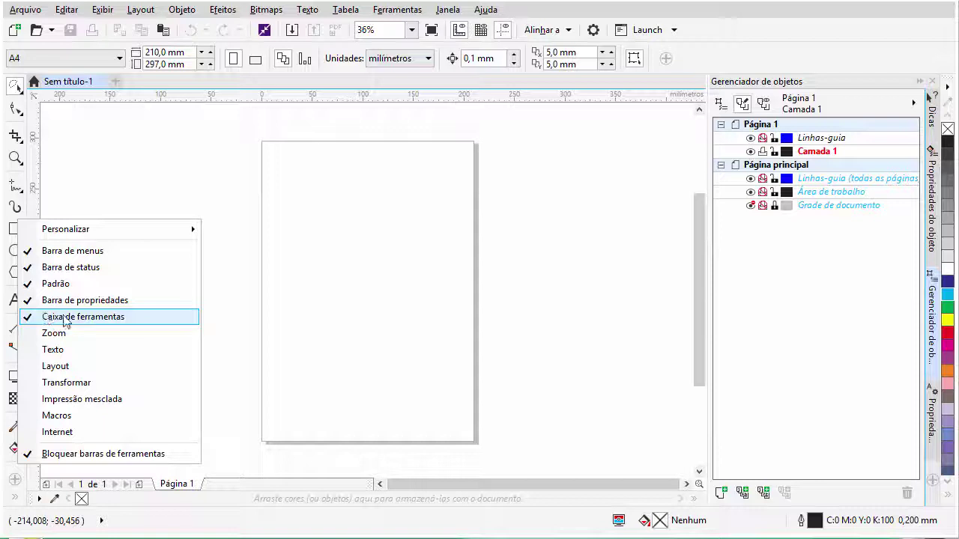
click(122, 319)
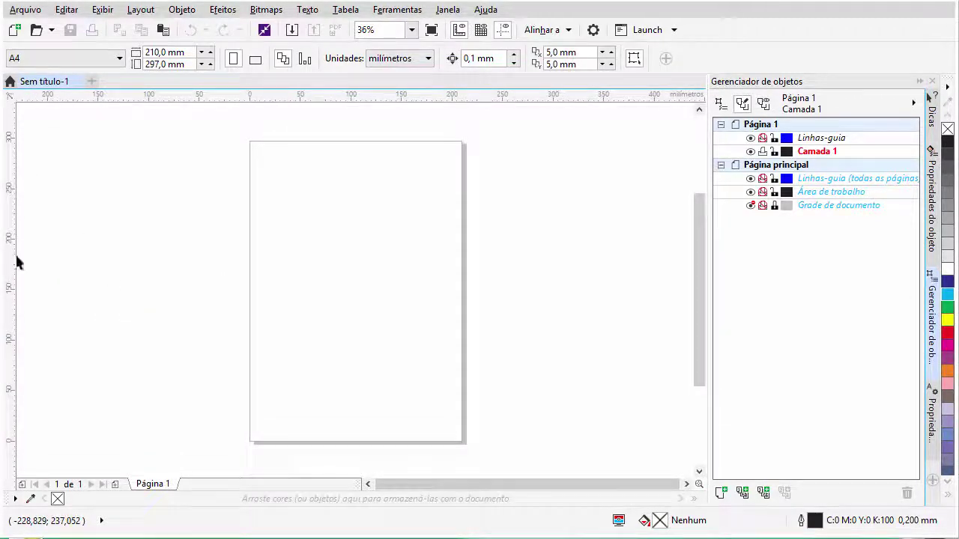
Step: Show the toolbox (Caixa de ferramentas) again
right_click(715, 53)
click(716, 43)
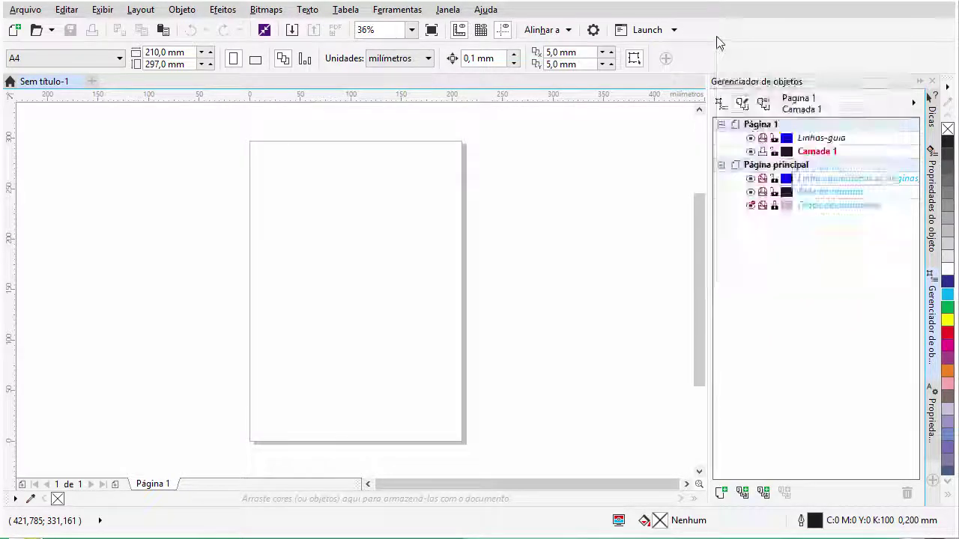
right_click(717, 39)
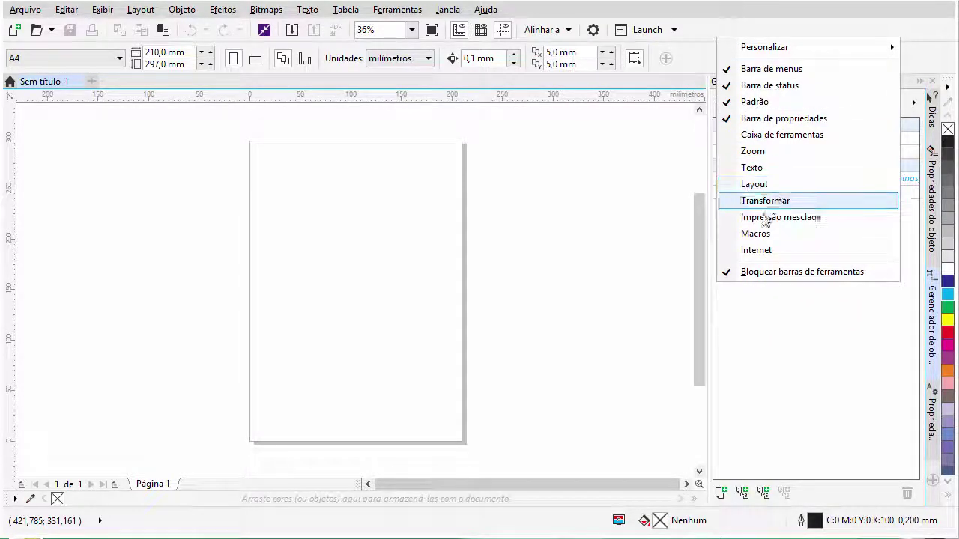
click(727, 39)
right_click(750, 41)
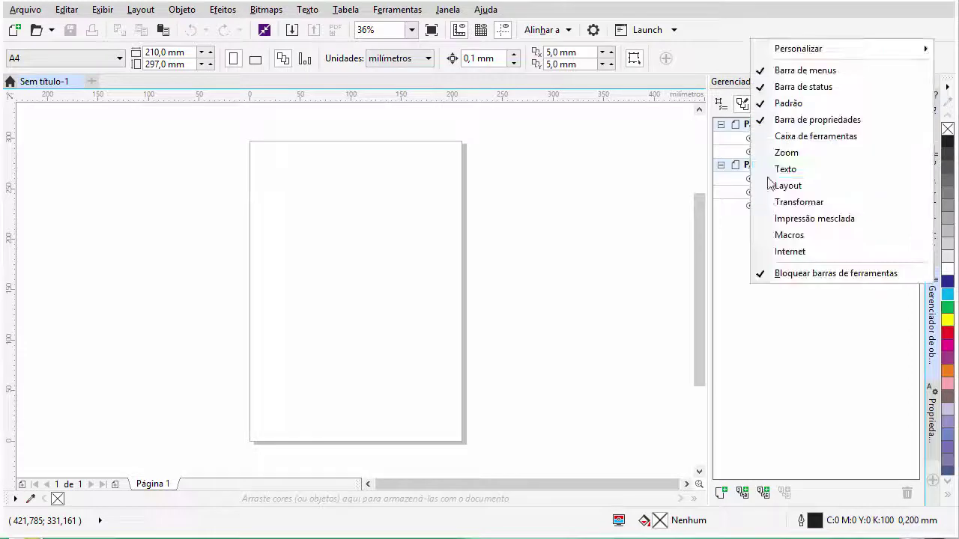
click(776, 136)
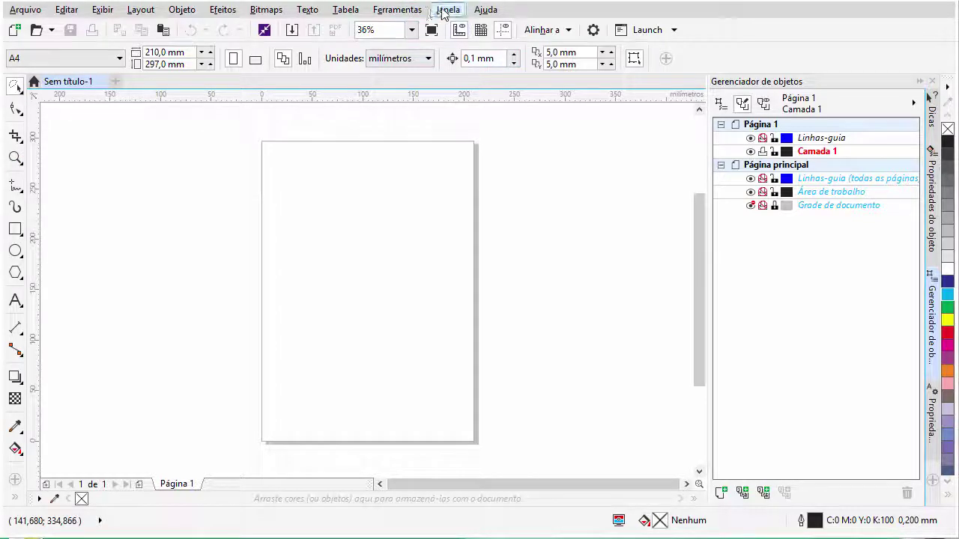
Step: Look through the list of available toolbars, including the toolbox entry, without changing any of them
click(448, 11)
mouse_move(466, 229)
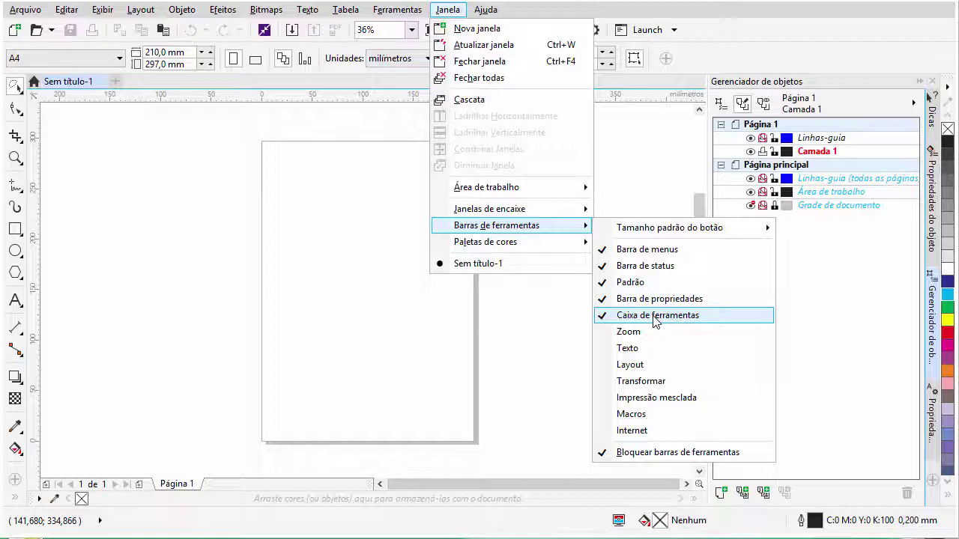
click(737, 28)
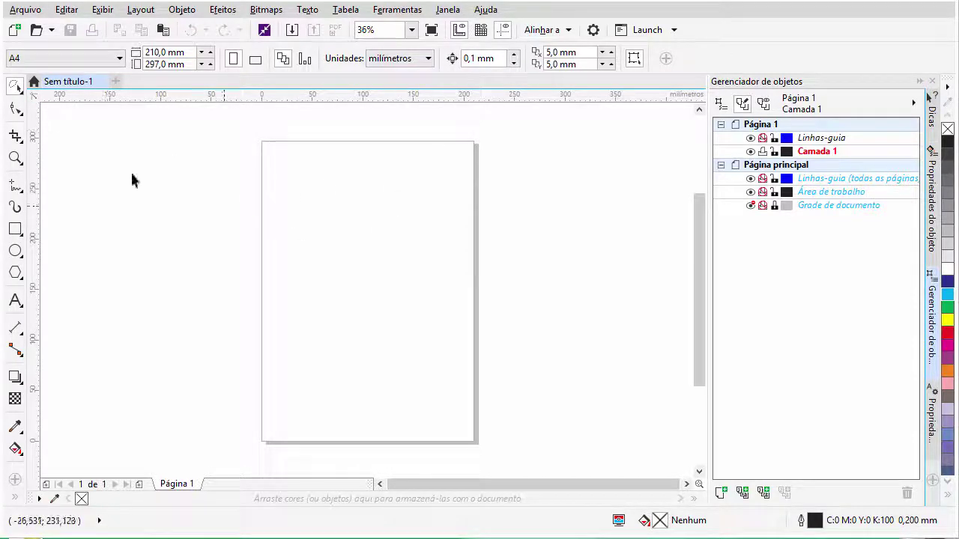
Step: Activate the Selection tool and view the other tools grouped with it
click(21, 91)
click(33, 87)
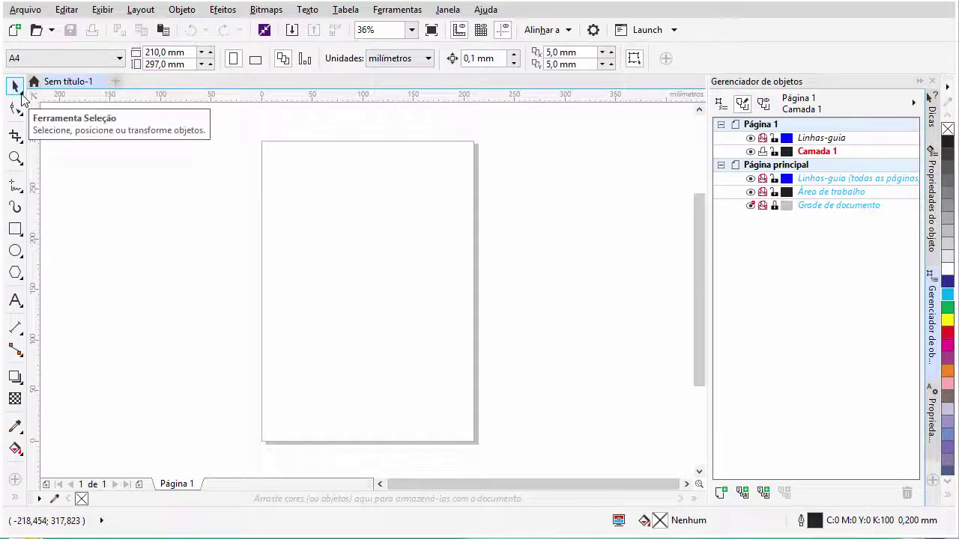
click(22, 96)
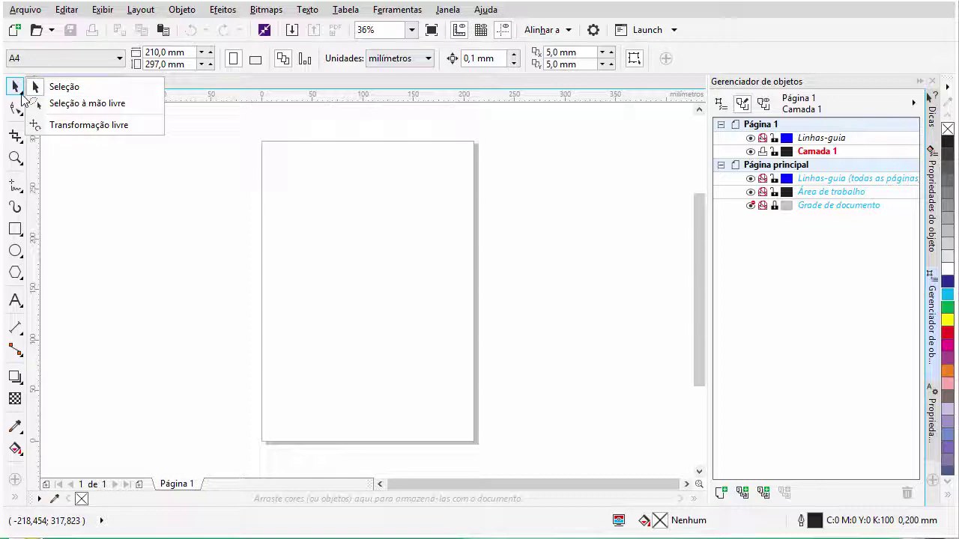
click(22, 99)
click(22, 98)
click(150, 165)
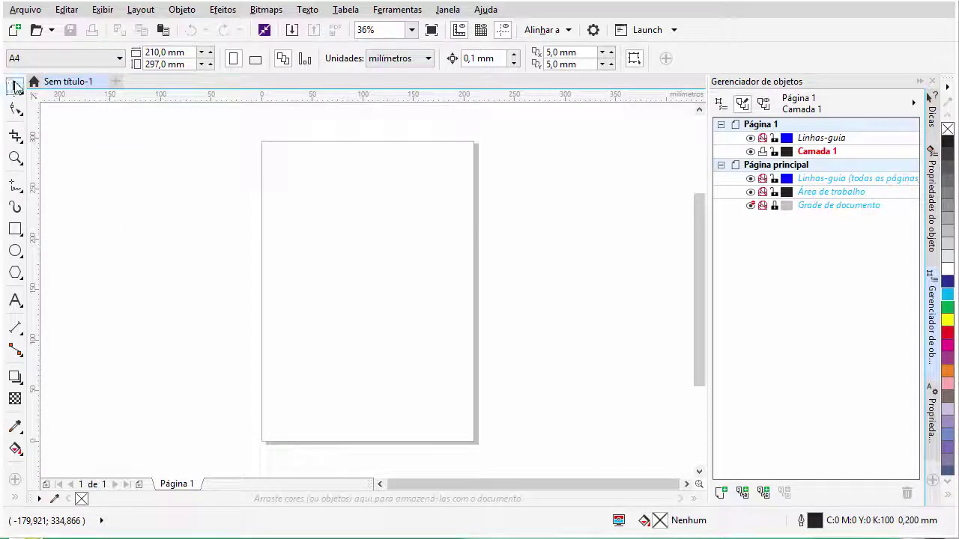
Step: Draw a rectangle about 56 × 42 mm, a pentagon and a circle about 51 mm across in the upper part of the page
click(15, 229)
mouse_move(274, 172)
mouse_down()
mouse_move(336, 220)
mouse_move(324, 218)
mouse_move(432, 261)
mouse_up()
click(15, 272)
click(15, 251)
drag(348, 154, 409, 214)
click(15, 87)
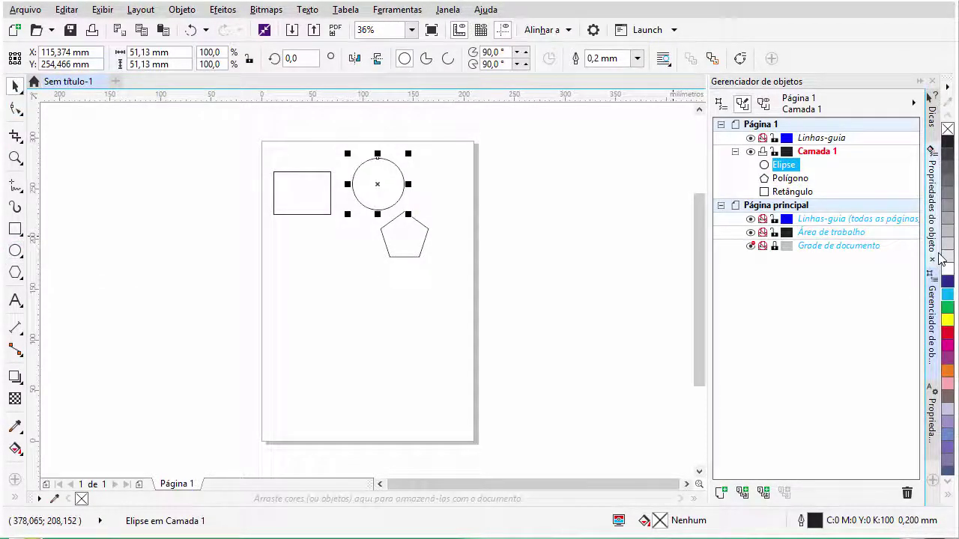
Step: Fill the circle with cyan, the rectangle with yellow and the pentagon with red
click(948, 294)
click(331, 213)
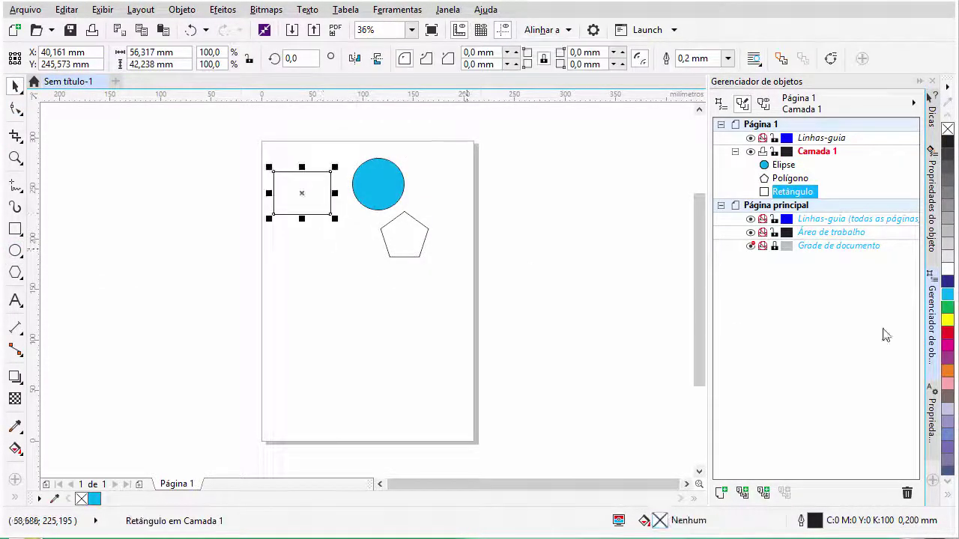
click(948, 320)
click(424, 247)
drag(943, 335, 397, 240)
Step: Move the yellow rectangle down beside the red pentagon, to about X 70.5 mm, Y 208.9 mm
click(311, 217)
drag(311, 221, 343, 259)
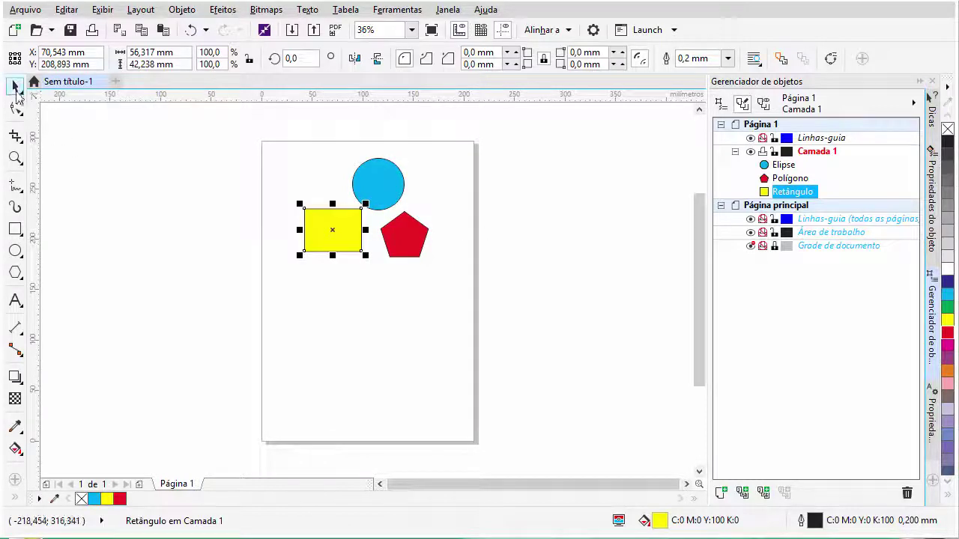
Step: Use the Selection tool to select the circle, pentagon and rectangle together with a rectangular marquee
click(18, 93)
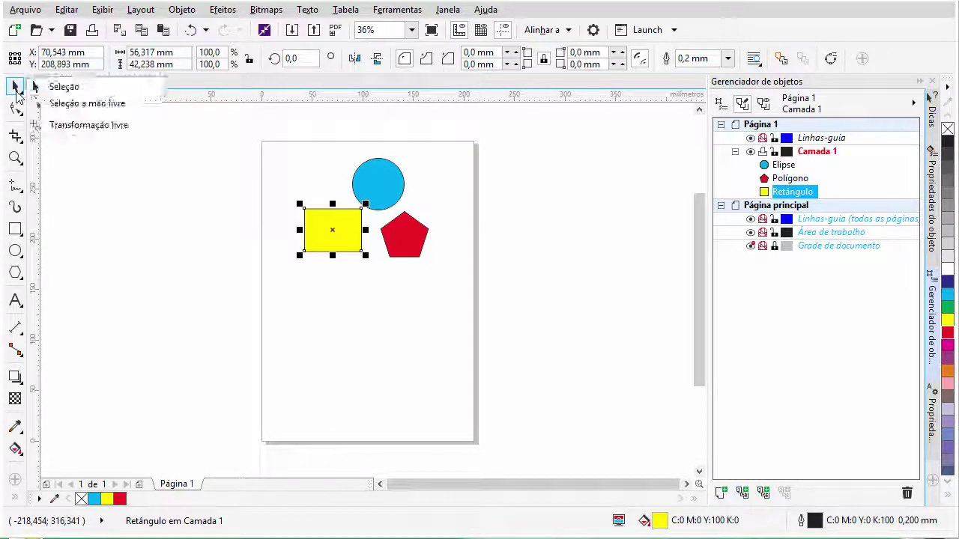
click(92, 91)
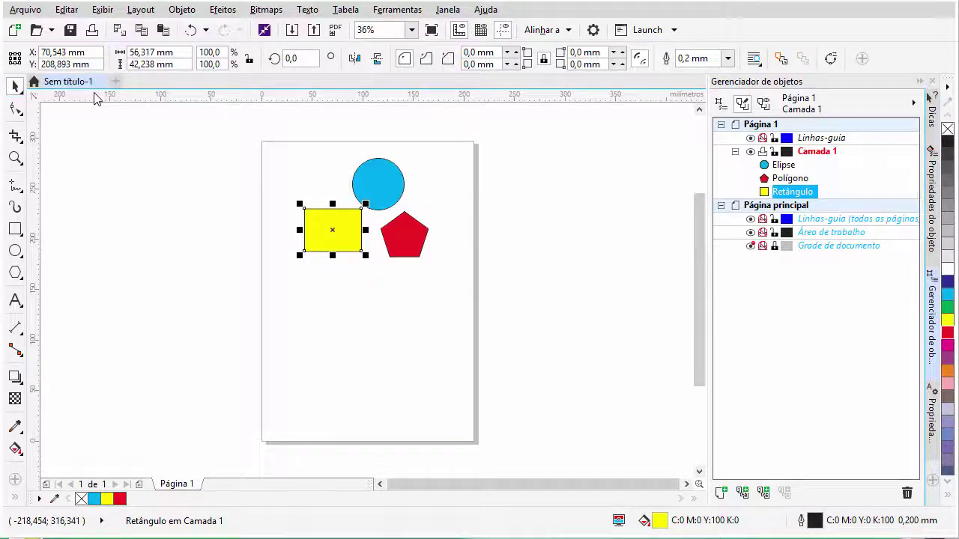
drag(263, 174, 534, 287)
drag(274, 148, 435, 234)
drag(262, 197, 377, 277)
drag(466, 193, 364, 279)
drag(333, 136, 421, 224)
drag(272, 201, 378, 263)
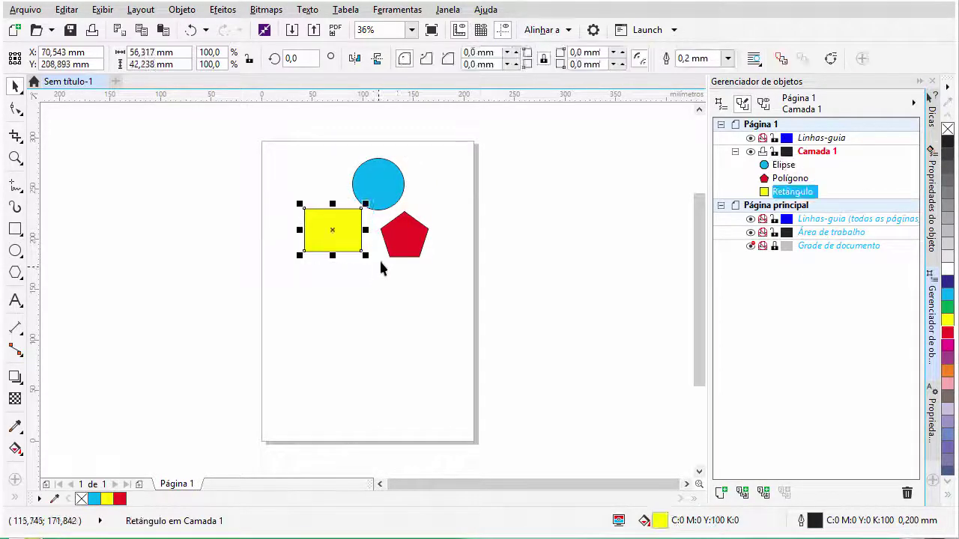
drag(462, 144, 288, 331)
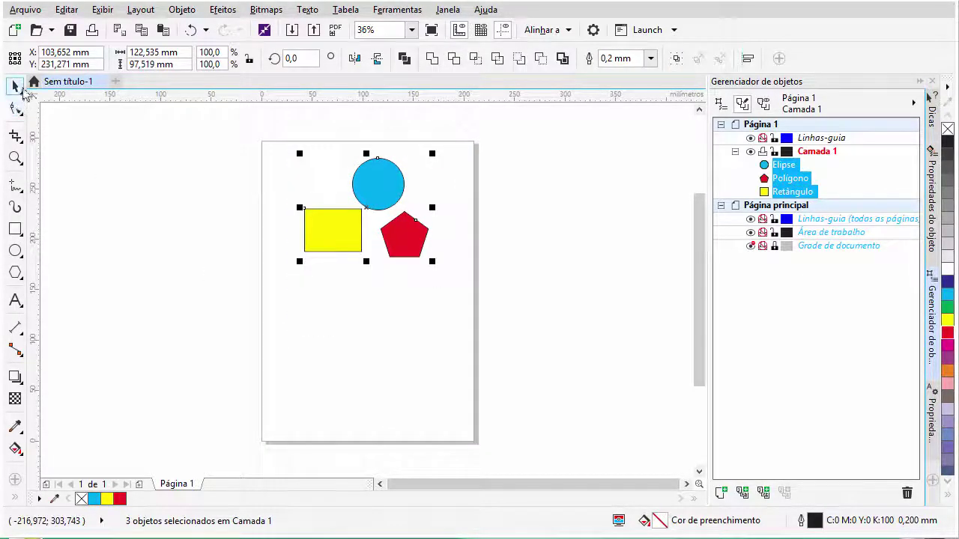
Step: Deselect the shapes and select all three again by lassoing them with the Freehand Selection tool
click(21, 91)
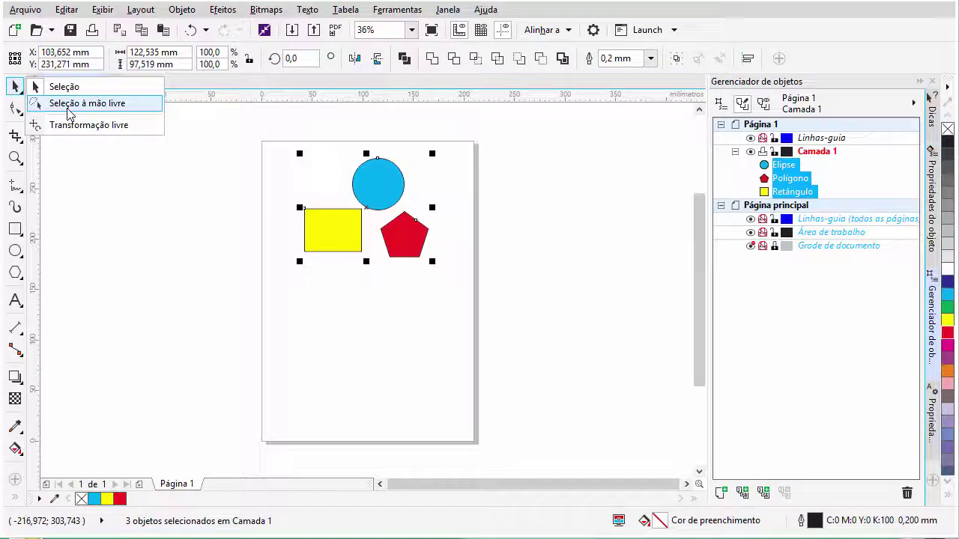
click(67, 109)
click(338, 178)
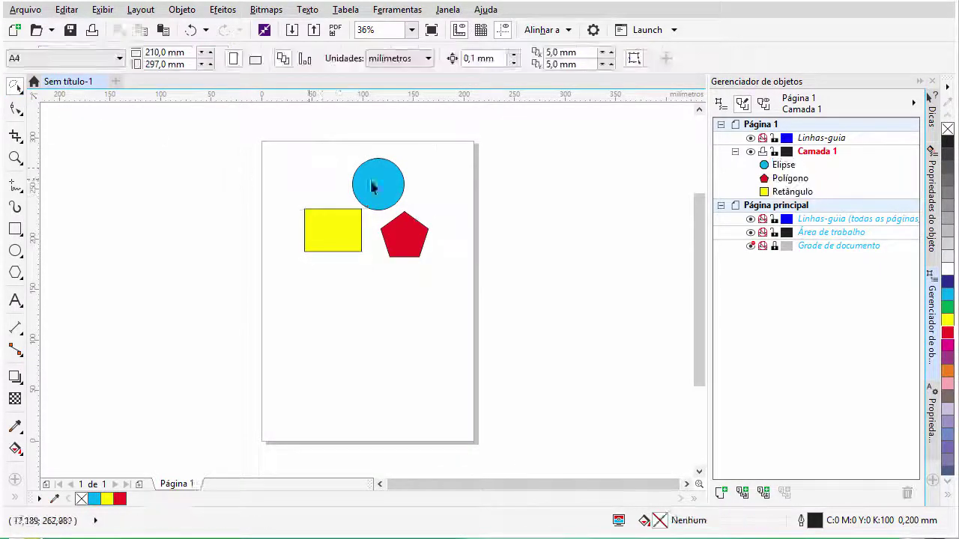
mouse_move(389, 138)
mouse_down()
mouse_move(334, 163)
mouse_move(368, 210)
mouse_up()
mouse_move(430, 206)
mouse_down()
mouse_move(379, 146)
mouse_move(374, 241)
mouse_up()
mouse_move(453, 278)
mouse_down()
mouse_move(432, 172)
mouse_move(381, 130)
mouse_move(344, 189)
mouse_move(405, 292)
mouse_move(486, 280)
mouse_move(429, 152)
mouse_move(315, 142)
mouse_move(257, 242)
mouse_move(346, 320)
mouse_move(548, 302)
mouse_move(529, 232)
mouse_move(464, 191)
mouse_up()
drag(383, 147, 382, 148)
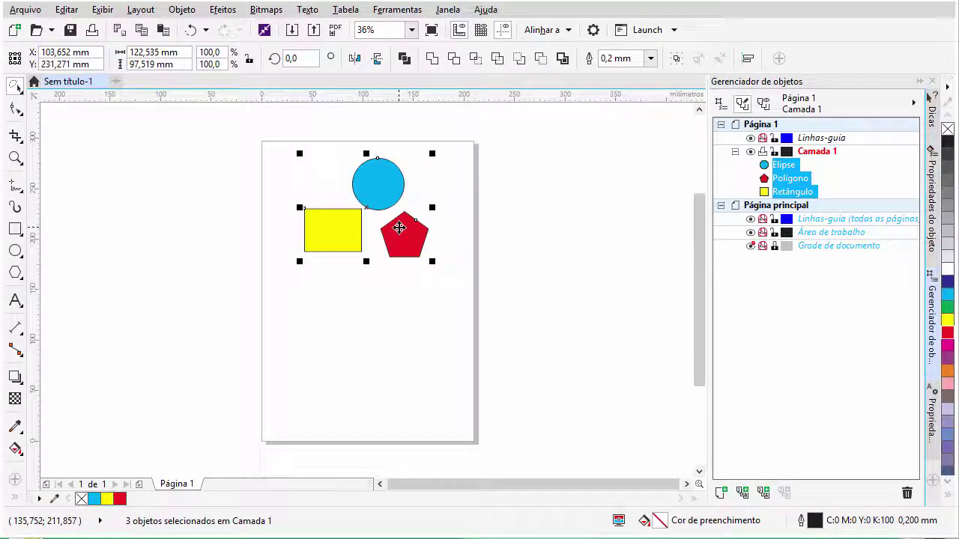
Step: Activate the Free Transform tool in free rotation mode and try to rotate the three shapes about the rectangle's lower-left corner
click(17, 88)
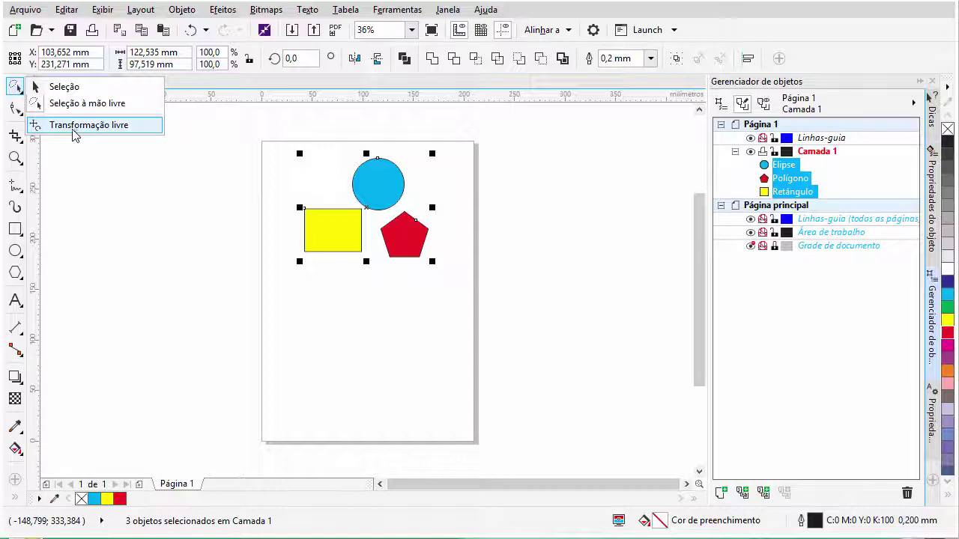
click(73, 127)
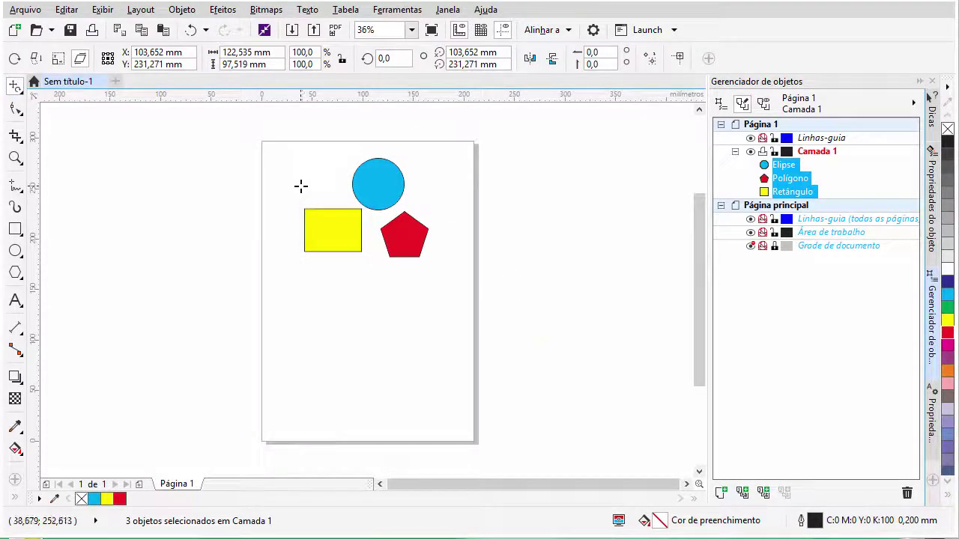
scroll(301, 186, up, 2)
scroll(475, 210, up, 2)
scroll(394, 297, down, 2)
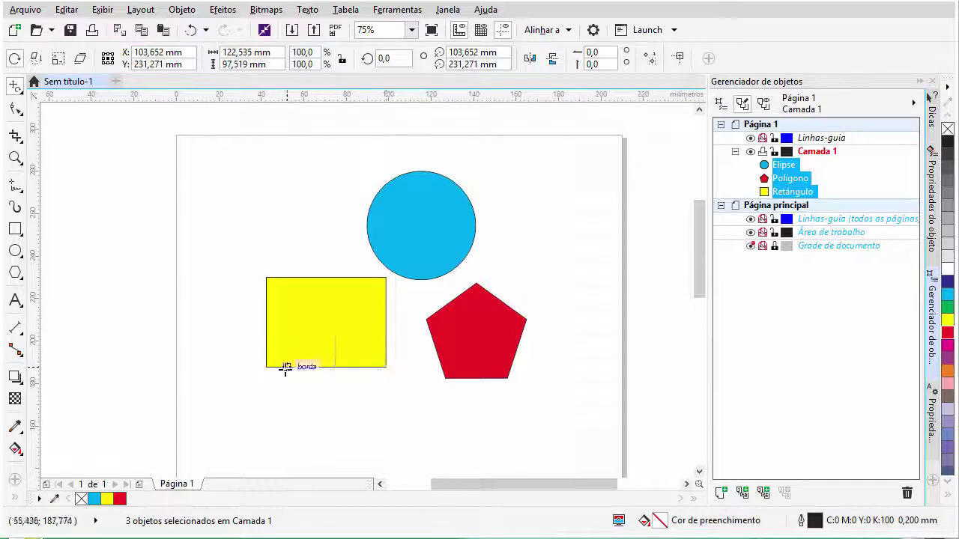
mouse_move(266, 367)
mouse_down()
mouse_move(224, 370)
mouse_move(225, 315)
mouse_move(391, 278)
mouse_move(440, 418)
mouse_move(490, 314)
mouse_move(267, 456)
mouse_move(377, 391)
mouse_move(406, 280)
mouse_move(272, 317)
mouse_move(267, 368)
mouse_move(247, 376)
mouse_move(272, 364)
mouse_move(257, 359)
mouse_move(265, 367)
mouse_move(257, 368)
mouse_up()
mouse_move(263, 366)
mouse_down()
mouse_move(252, 347)
mouse_move(280, 336)
mouse_move(284, 370)
mouse_move(270, 354)
mouse_move(277, 366)
mouse_up()
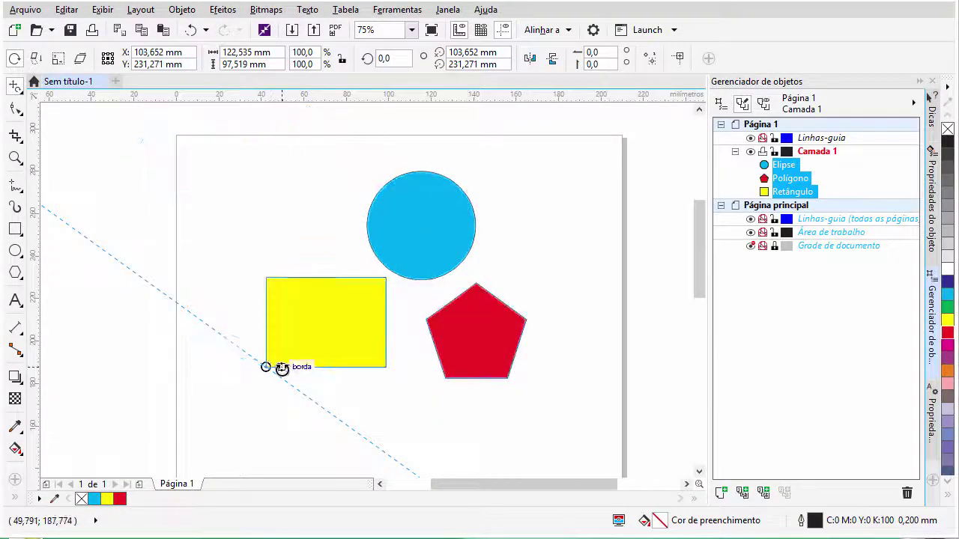
Step: Rotate only the yellow rectangle to about 200.7° around its upper-left corner and 95.7° around its centre, then undo back to its original place
click(792, 192)
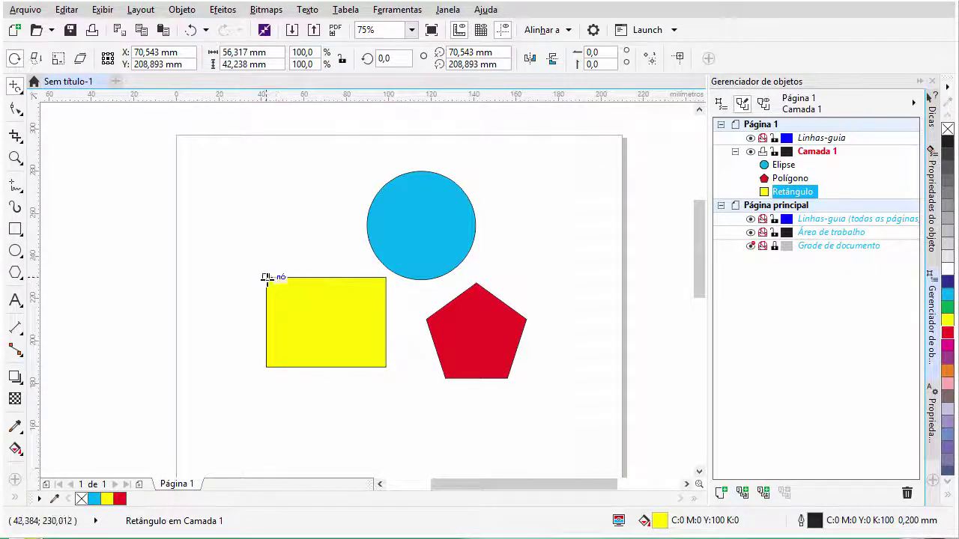
drag(266, 277, 203, 302)
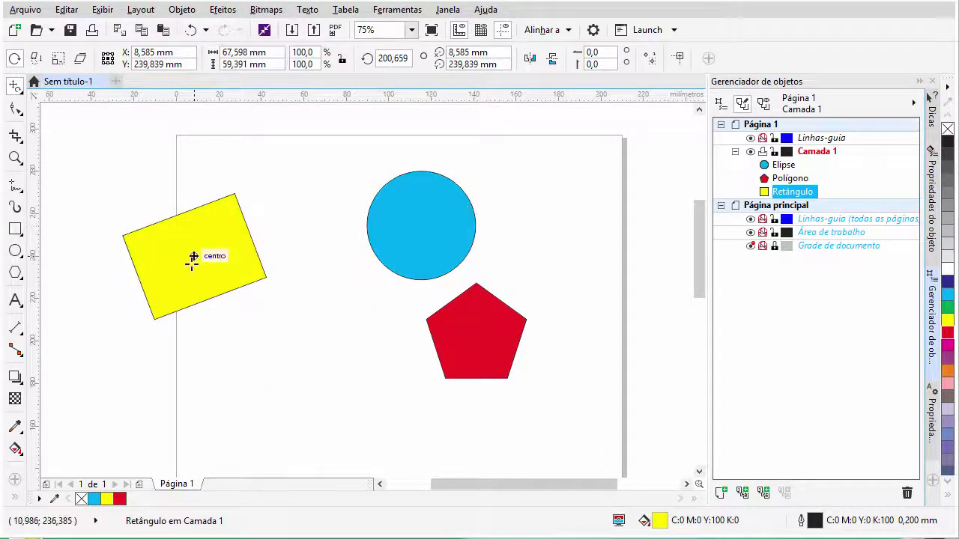
mouse_move(193, 257)
mouse_down()
mouse_move(154, 236)
mouse_move(156, 214)
mouse_move(158, 248)
mouse_move(181, 261)
mouse_move(216, 267)
mouse_move(239, 257)
mouse_move(191, 275)
mouse_up()
key(Escape)
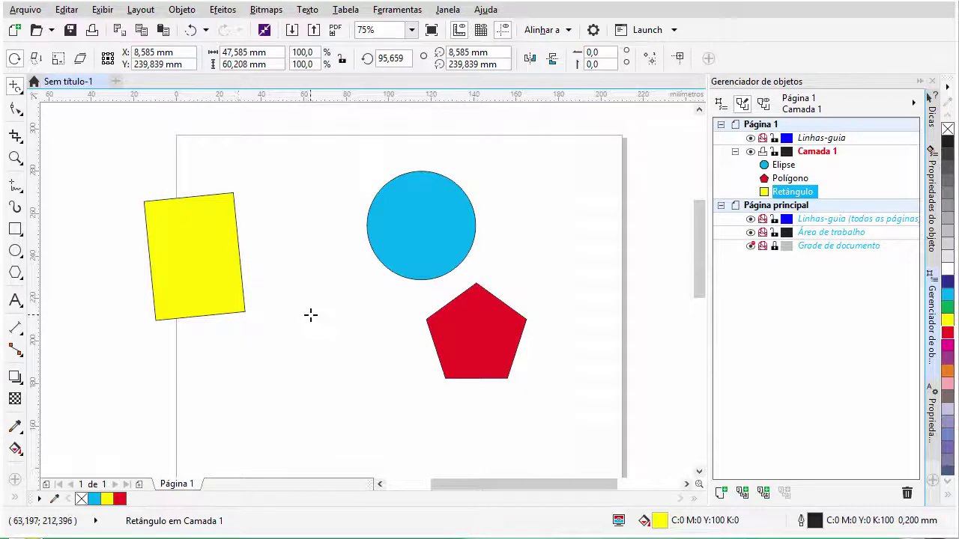
key(ctrl+z)
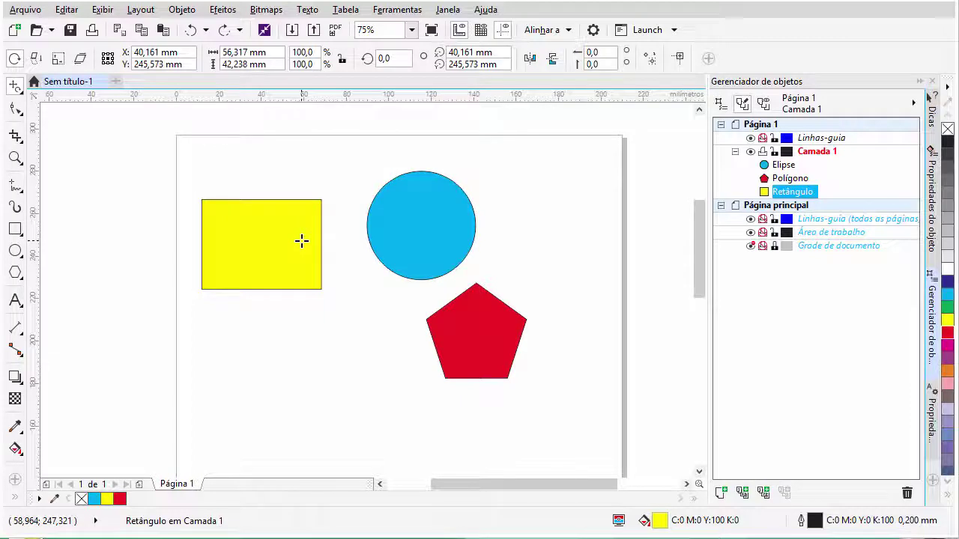
Step: Create a copy of the yellow rectangle mirrored below its bottom edge with free-angle reflection, and fill the copy green
click(36, 60)
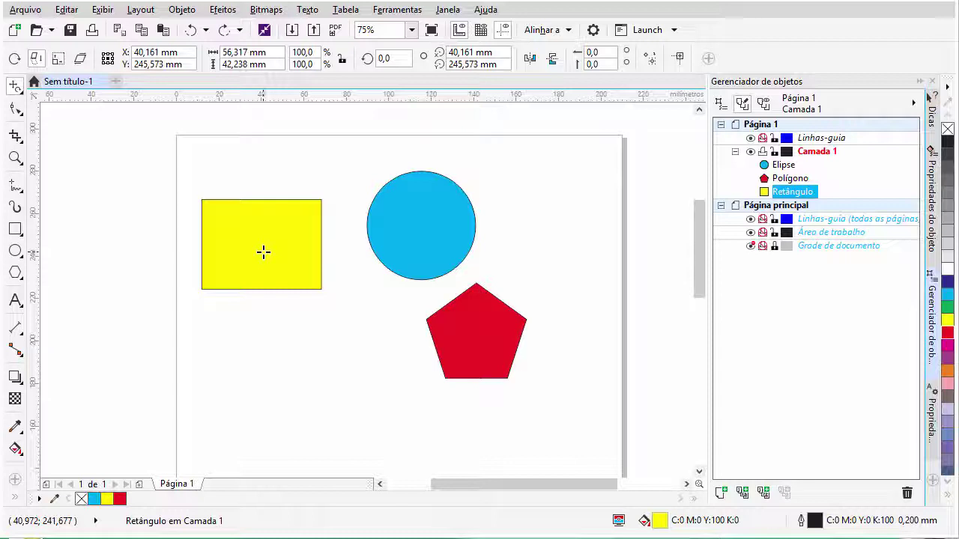
key(ctrl+c)
key(ctrl+v)
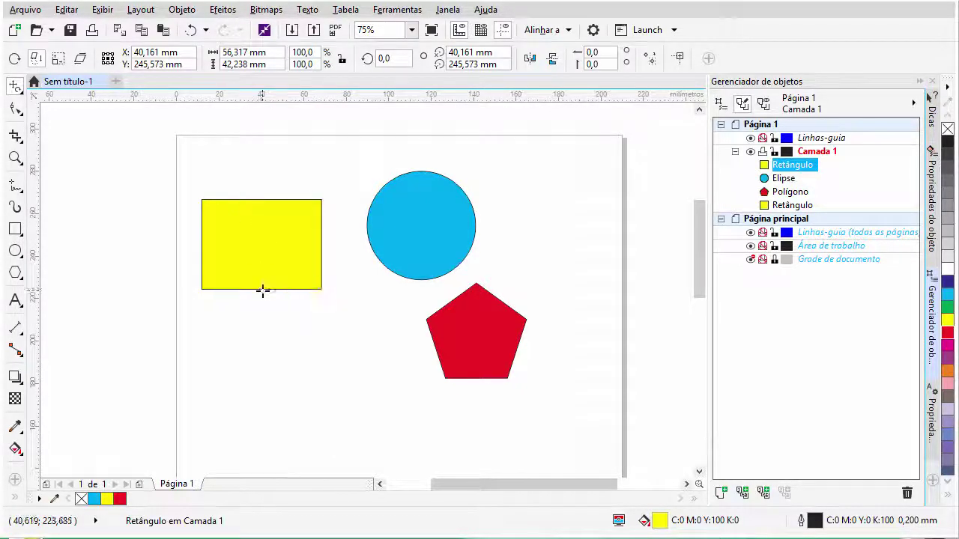
drag(263, 291, 223, 289)
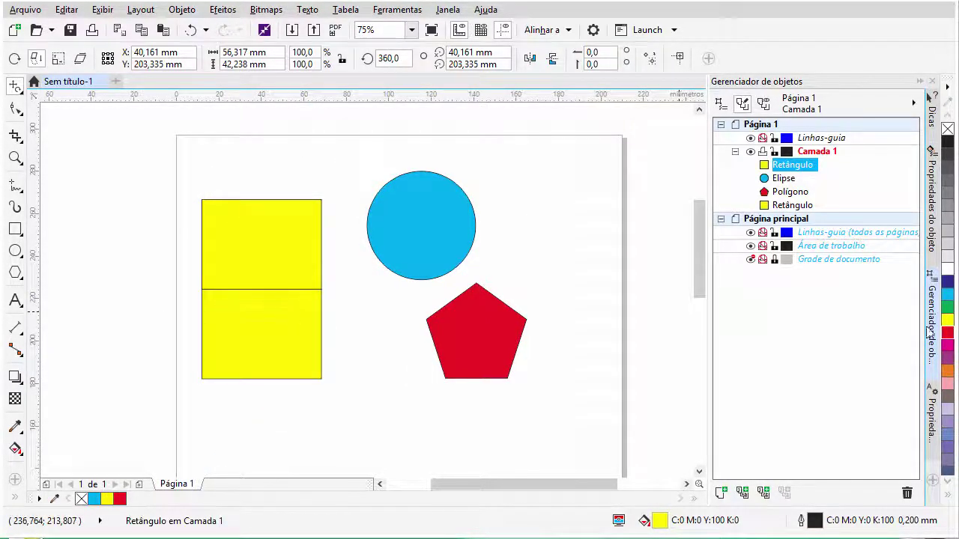
click(948, 307)
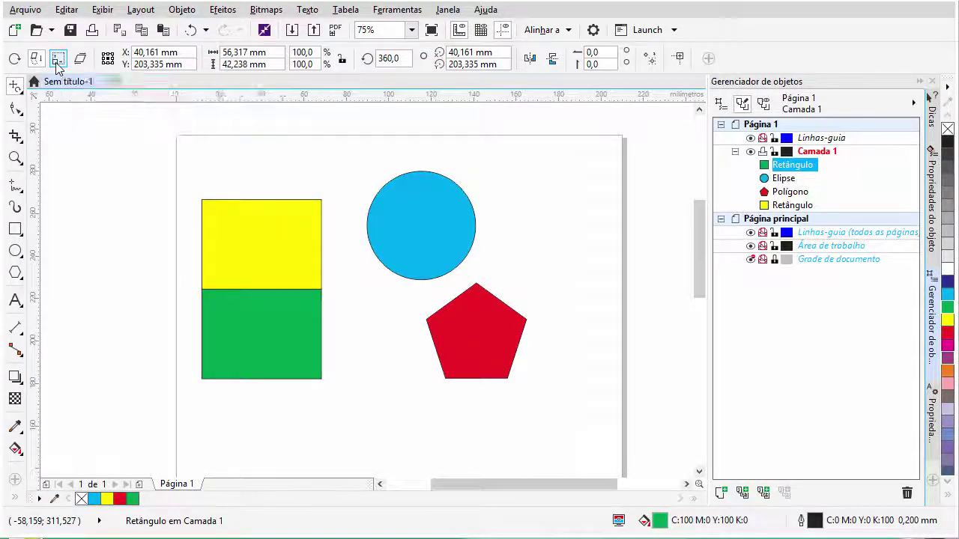
Step: Free-scale the yellow rectangle to 80% and the blue circle to about 241.8%, each about its own centre
click(263, 244)
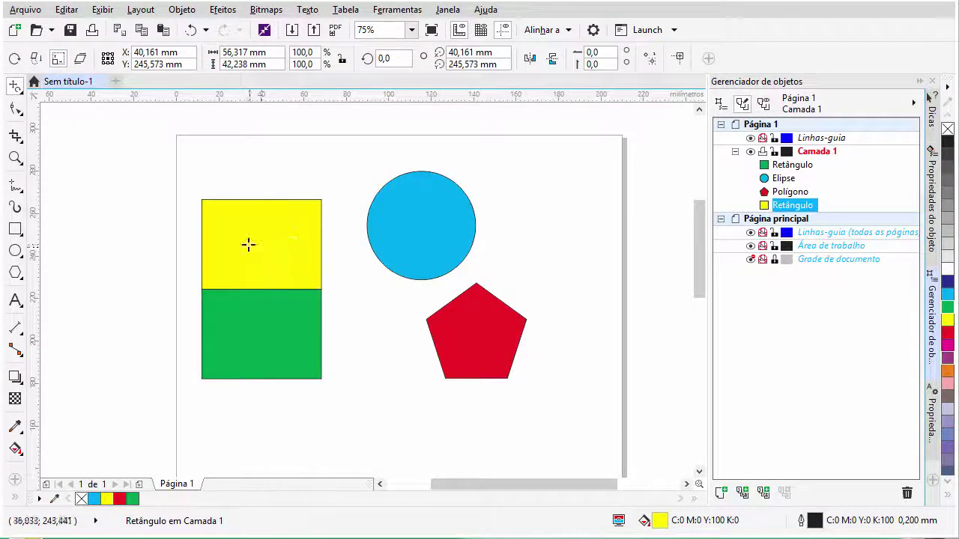
mouse_move(259, 243)
mouse_down()
mouse_move(314, 247)
mouse_move(323, 298)
mouse_move(327, 272)
mouse_move(321, 306)
mouse_move(337, 277)
mouse_move(342, 227)
mouse_move(212, 199)
mouse_move(313, 180)
mouse_move(324, 297)
mouse_move(400, 285)
mouse_move(241, 280)
mouse_move(191, 331)
mouse_move(153, 252)
mouse_move(220, 227)
mouse_move(203, 173)
mouse_move(289, 193)
mouse_move(289, 207)
mouse_move(242, 227)
mouse_move(548, 190)
mouse_move(513, 180)
mouse_move(332, 242)
mouse_move(207, 267)
mouse_move(252, 257)
mouse_up()
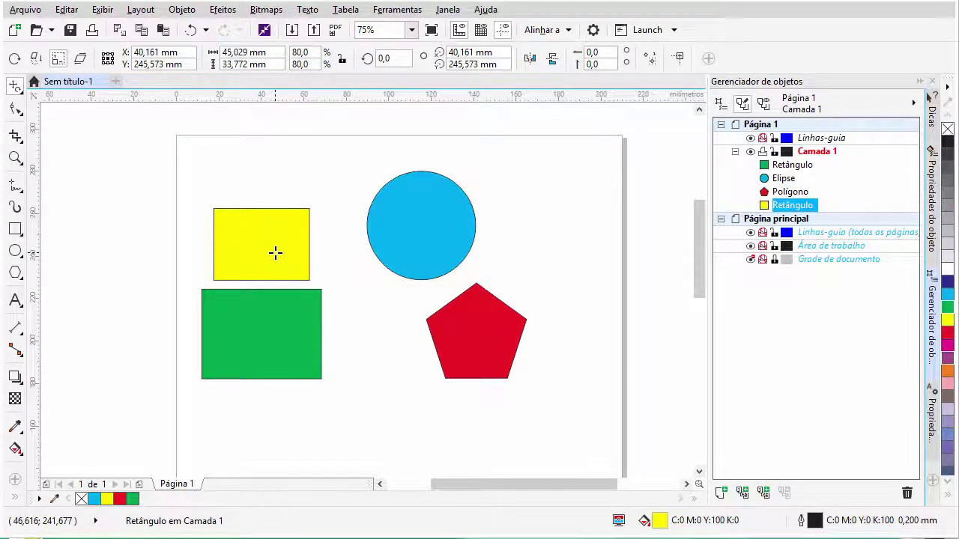
click(444, 230)
drag(478, 282, 619, 137)
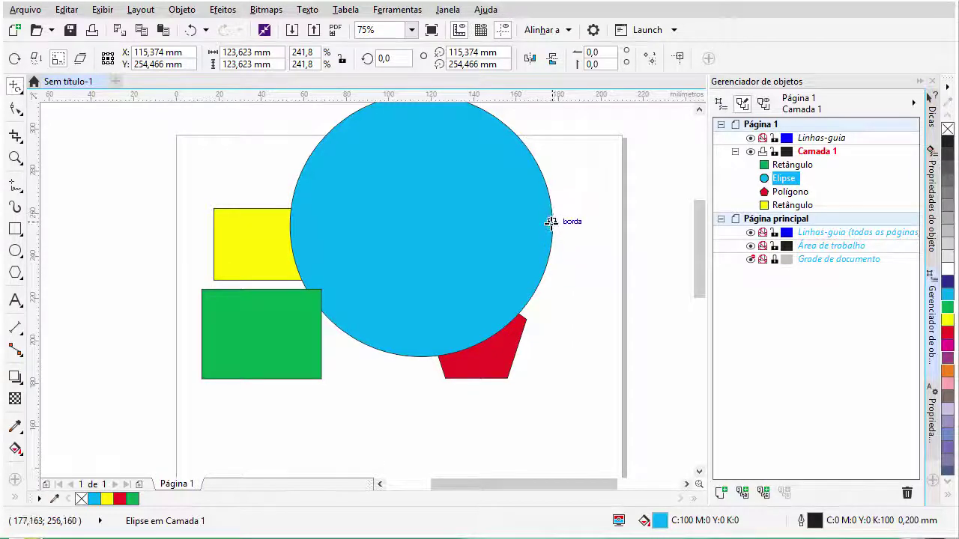
Step: Shrink the circle to about 39.1 mm wide from its right edge and the pentagon to about 36.3% about its centre
drag(551, 222, 512, 242)
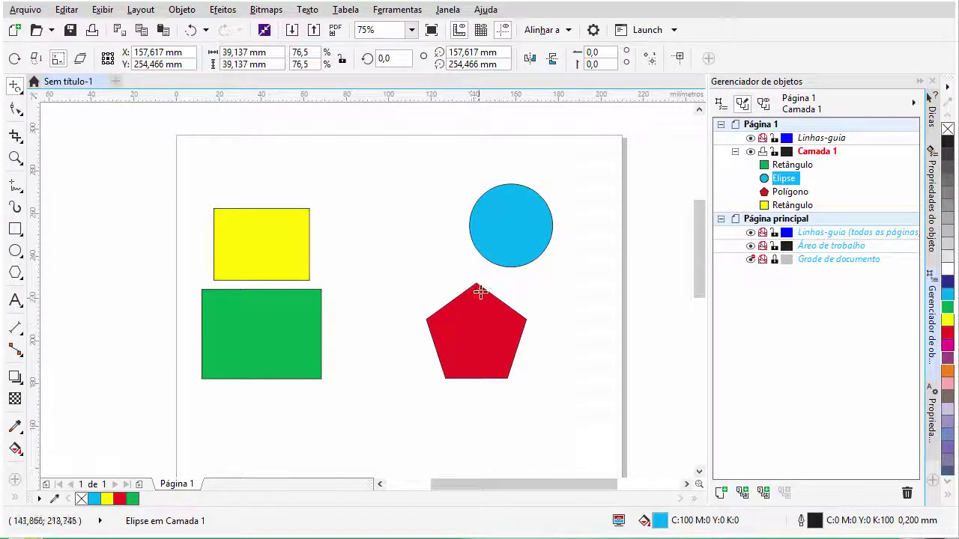
click(489, 338)
drag(529, 382, 435, 349)
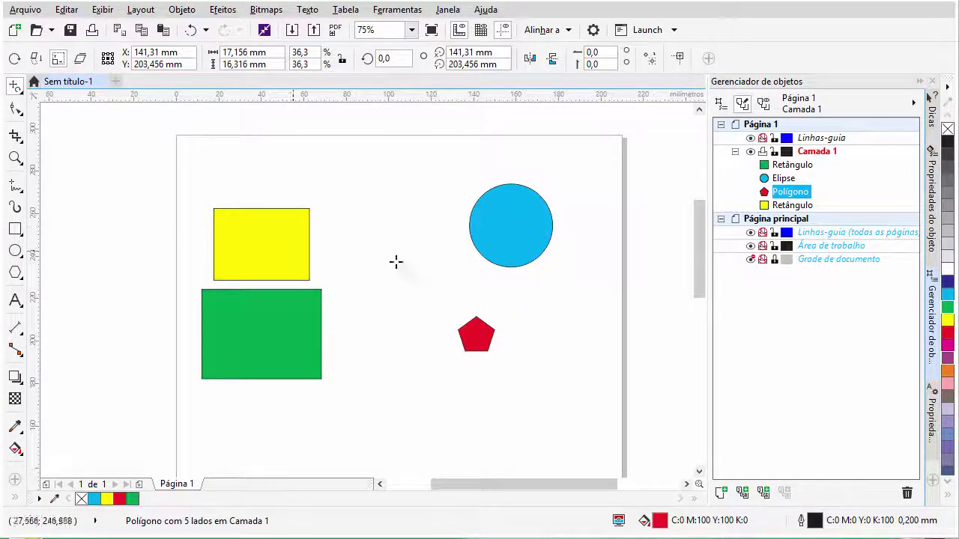
Step: Switch to free skew mode, try skewing the yellow rectangle freehand from points inside it, and undo each distortion
click(80, 59)
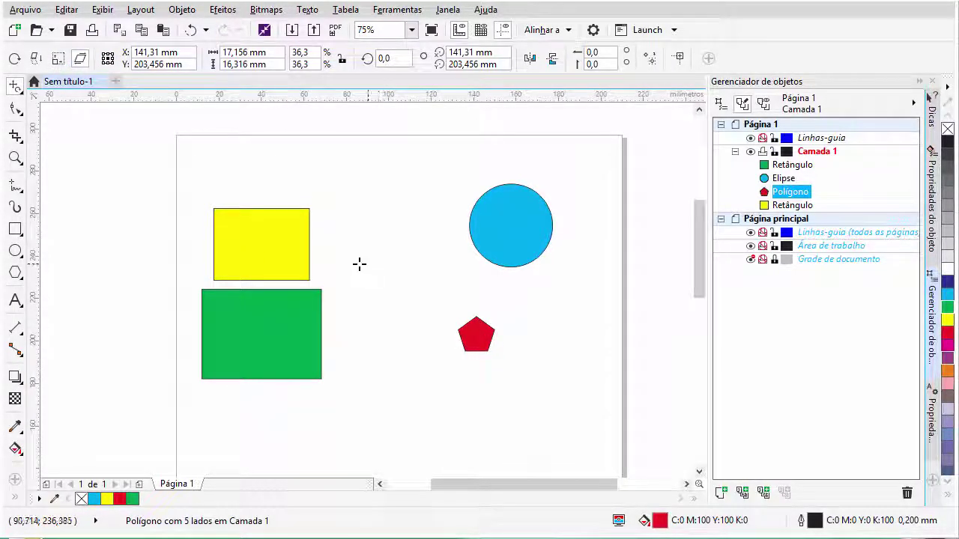
drag(255, 236, 332, 300)
key(ctrl+z)
click(264, 247)
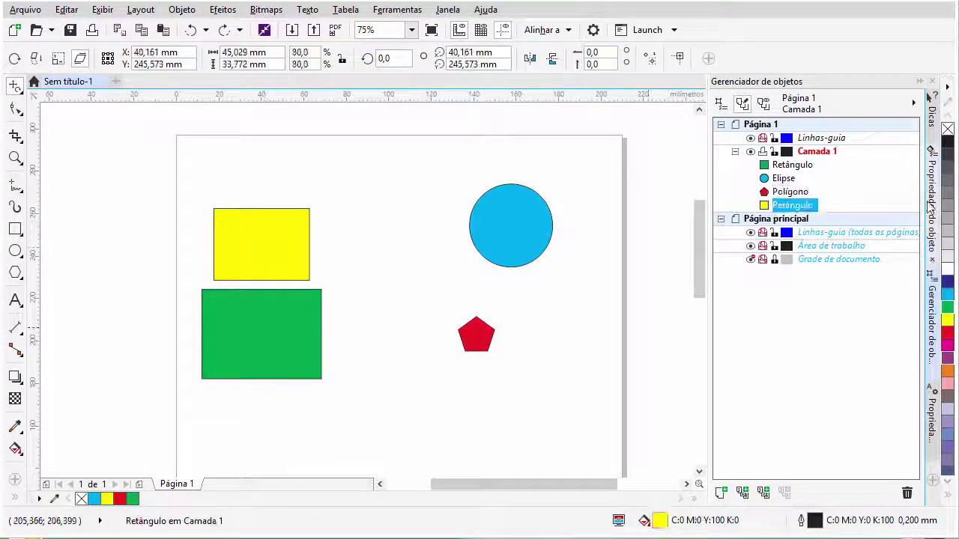
drag(237, 245, 261, 214)
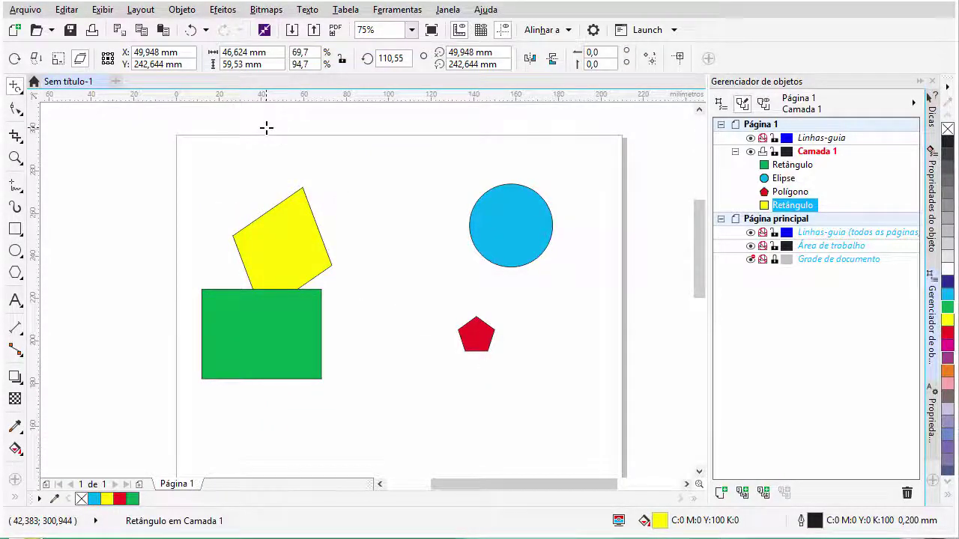
key(ctrl+z)
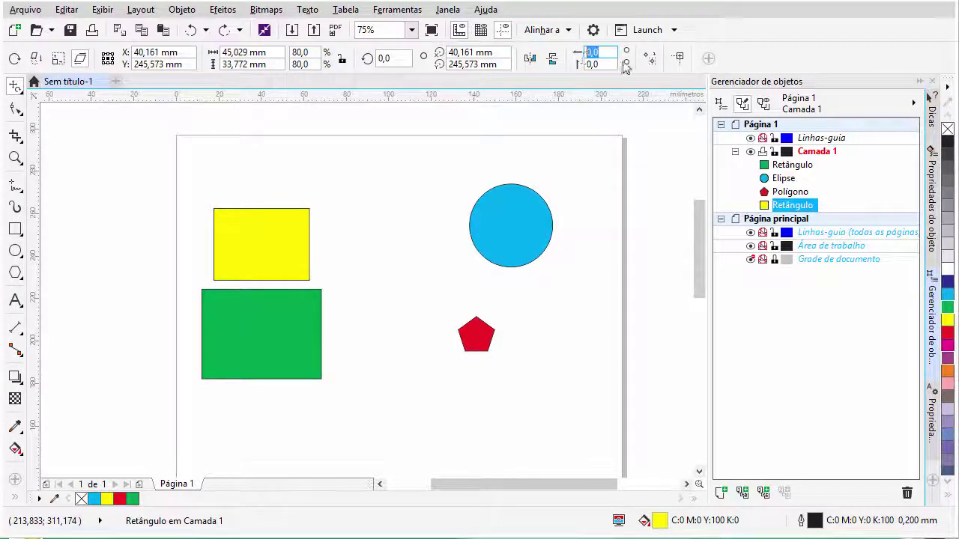
Step: Skew the yellow rectangle horizontally by 50° and then further, and reverse the skews with negative angles until it is rectangular again
text(50)
key(Return)
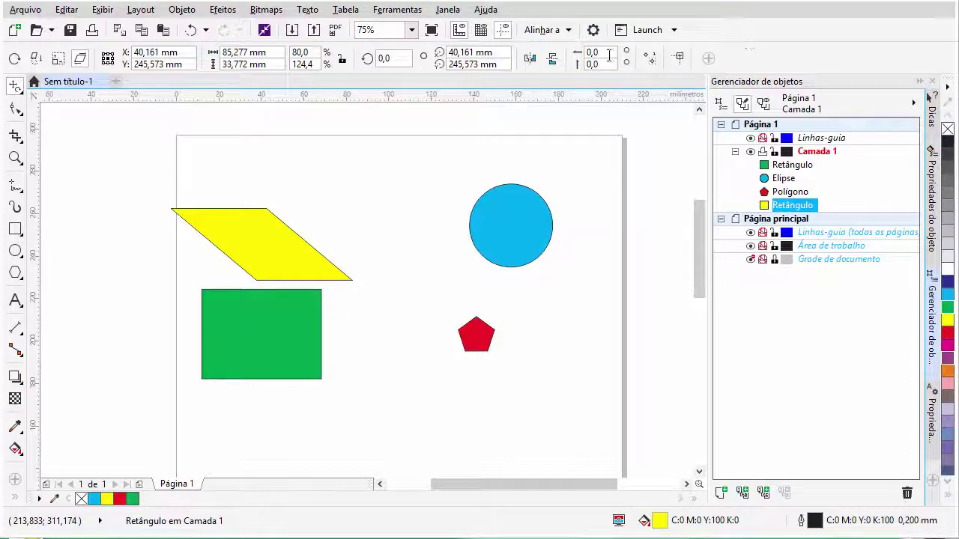
key(Return)
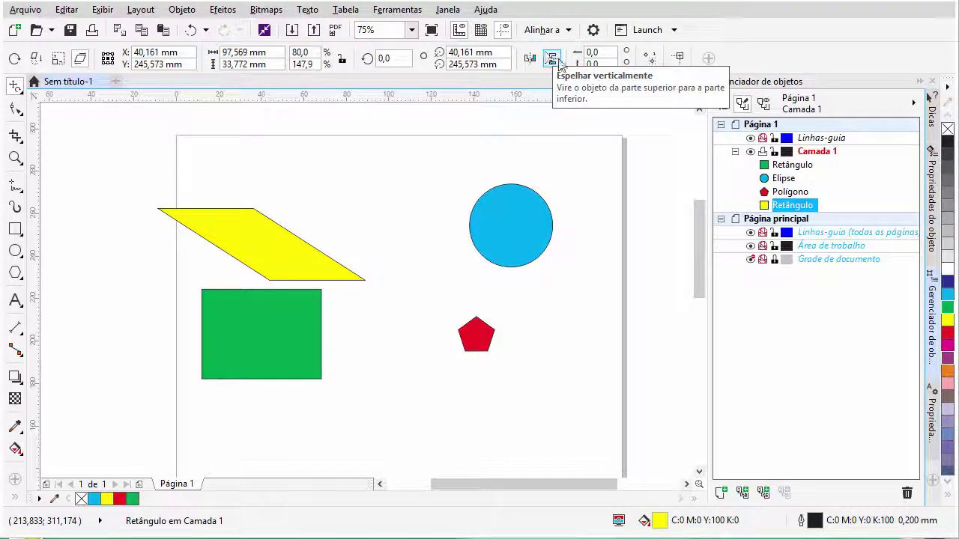
text(-5)
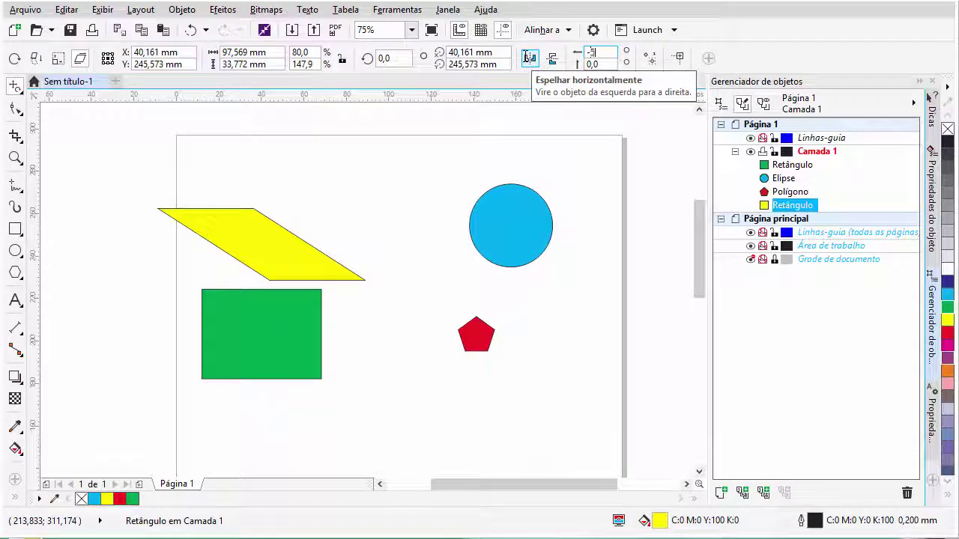
key(Return)
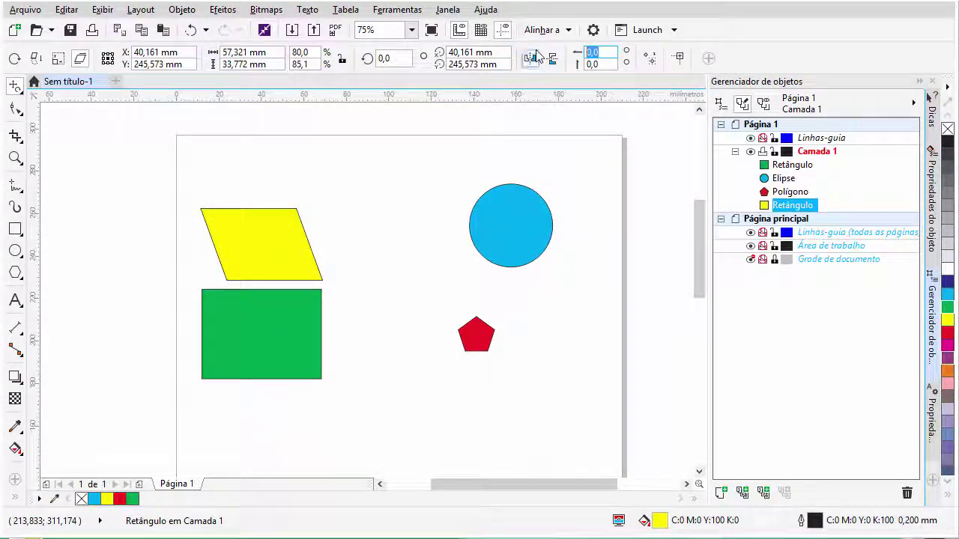
text(-1)
key(Return)
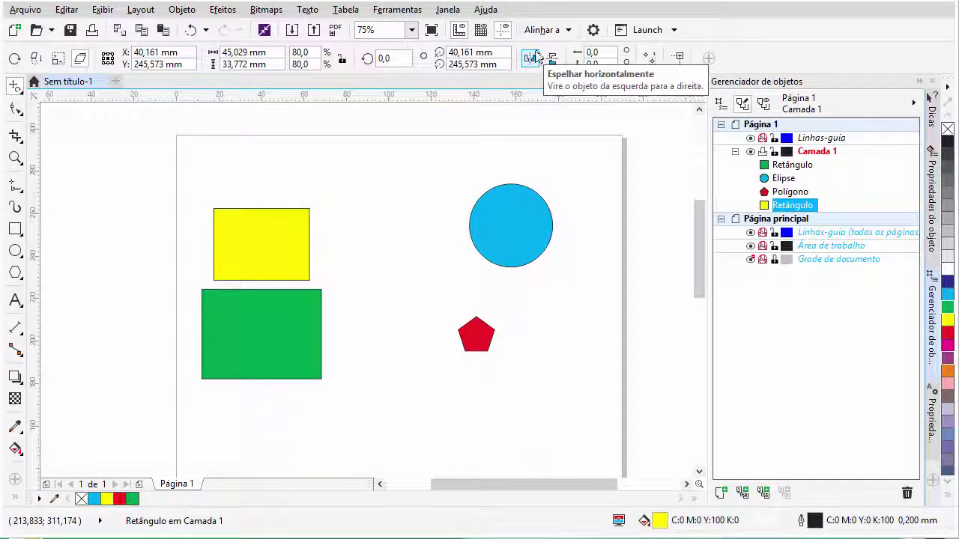
Step: Skew the yellow rectangle vertically by 20°
click(616, 64)
text(20)
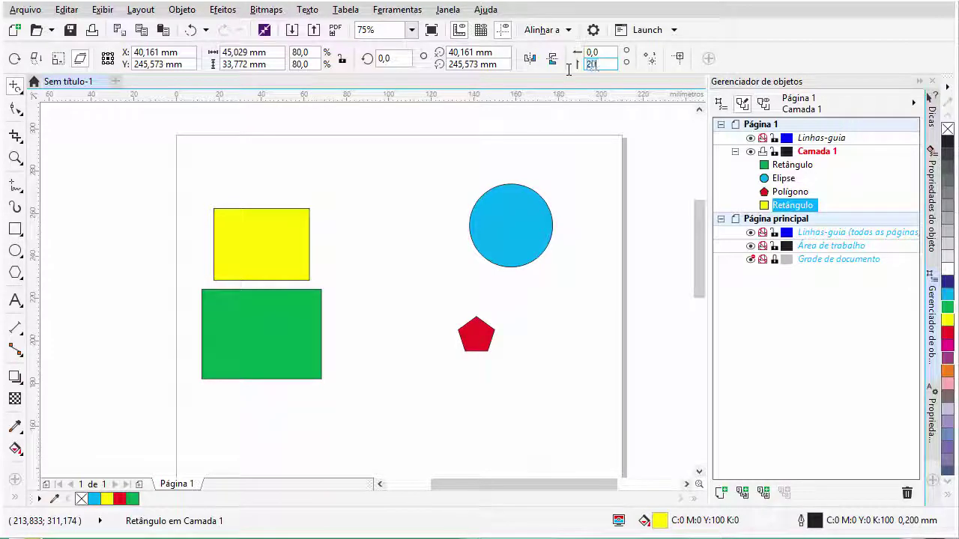
key(Return)
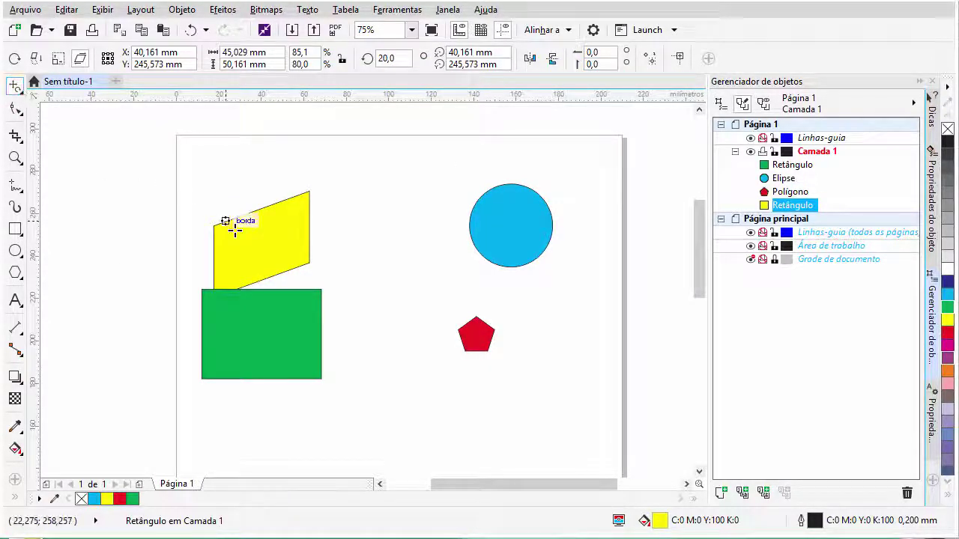
Step: Move the skewed yellow shape clear above the green rectangle with the Selection tool, centred near X 36 mm, Y 257.2 mm, and reopen the selection tool group
click(16, 90)
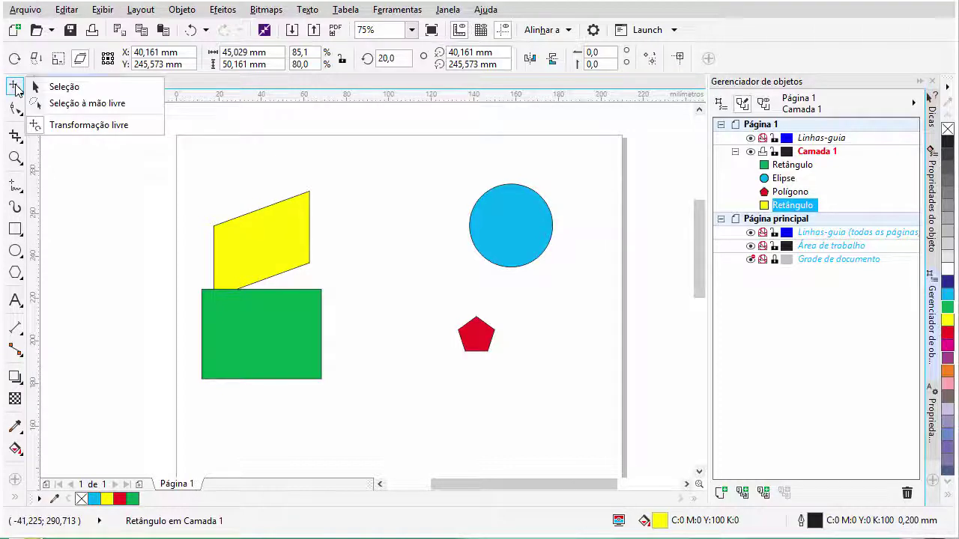
click(64, 87)
drag(270, 251, 254, 225)
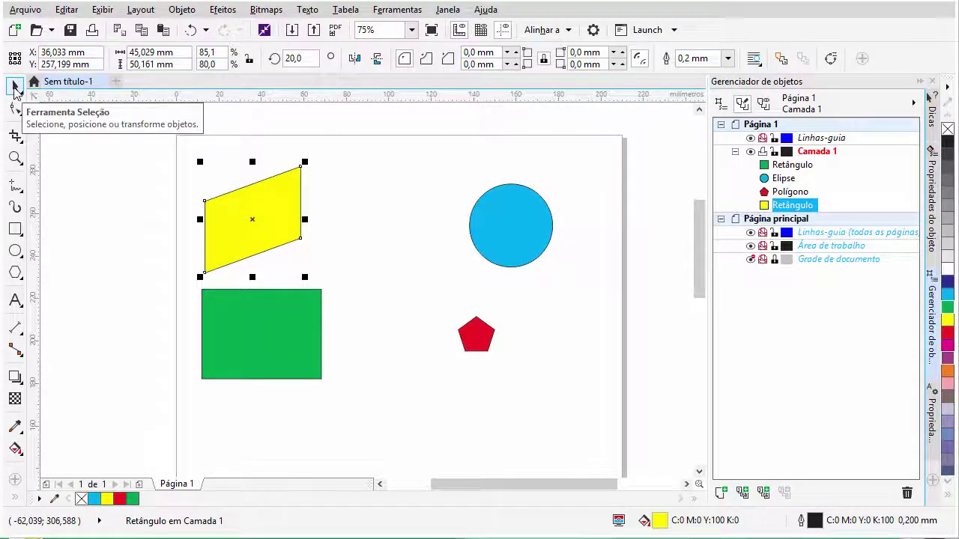
click(15, 89)
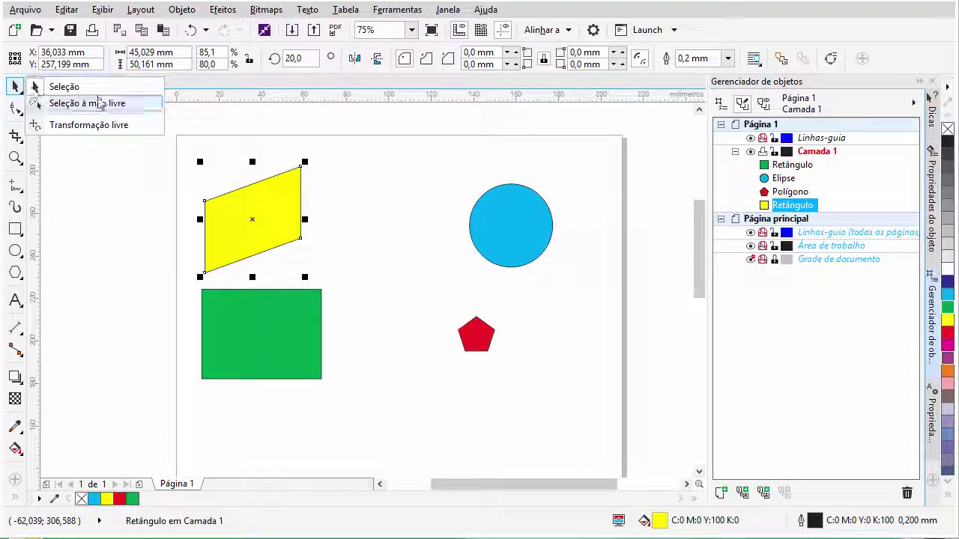